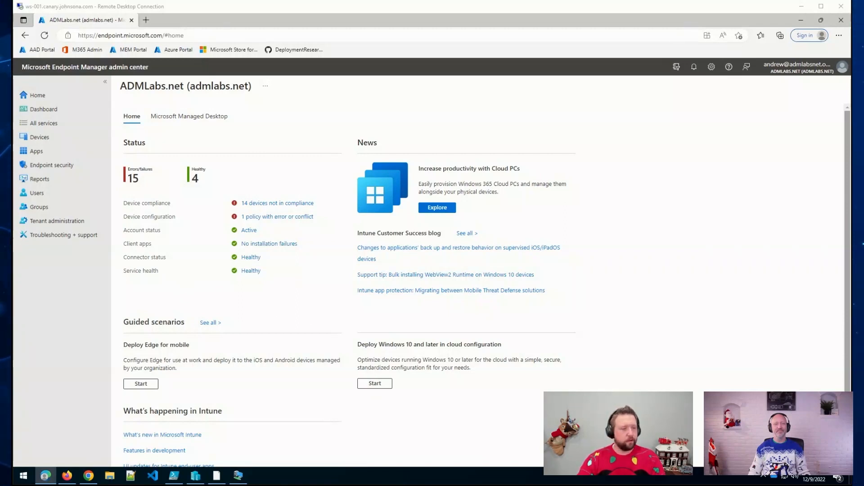
Step: In the Cloud8 tenant browser, go to Home > Tenant administration > Windows Autopatch Tenant enrollment
click(65, 483)
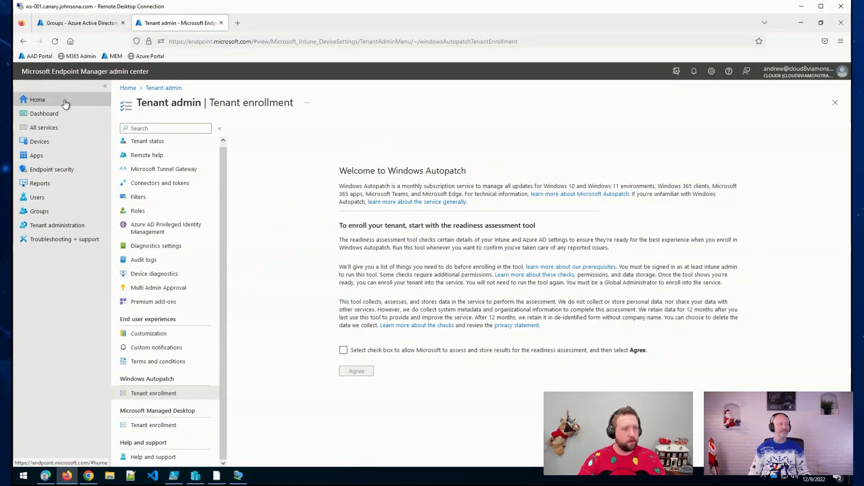
click(66, 102)
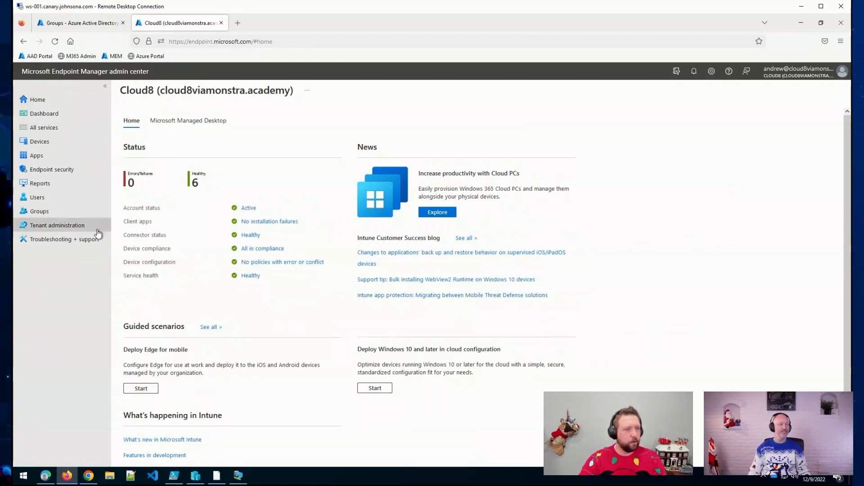
click(82, 229)
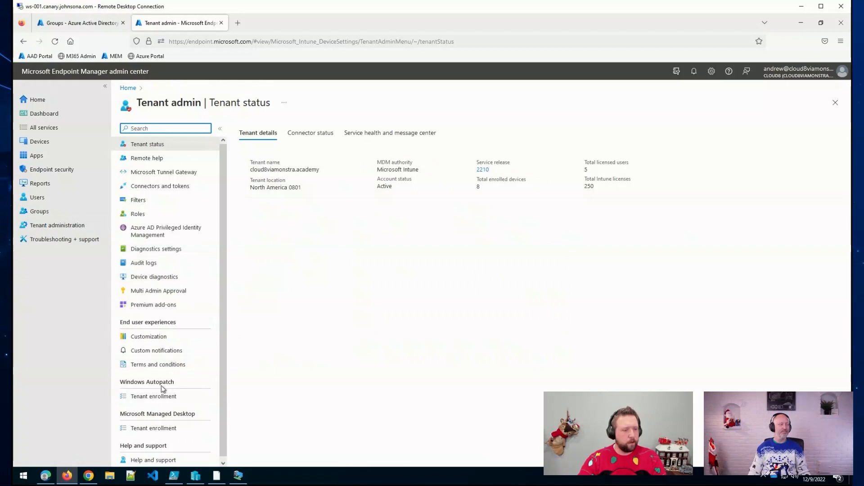
click(141, 400)
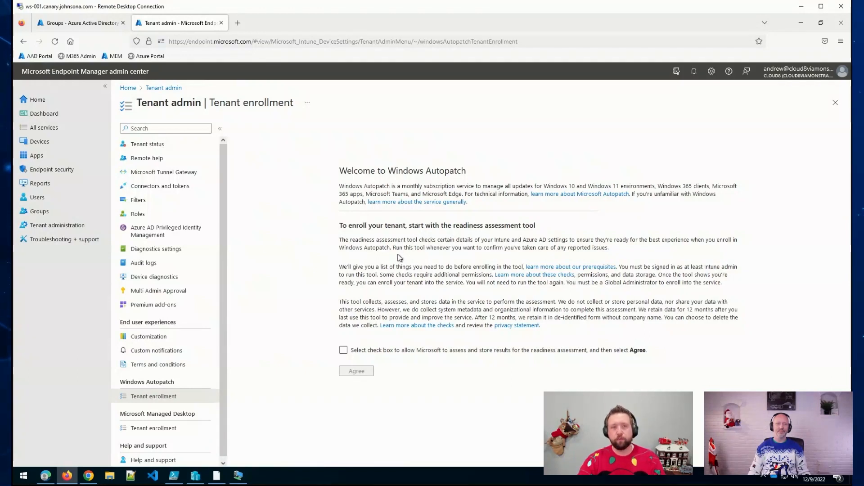
Step: Consent to readiness data collection and agree to run the Windows Autopatch readiness assessment
click(344, 354)
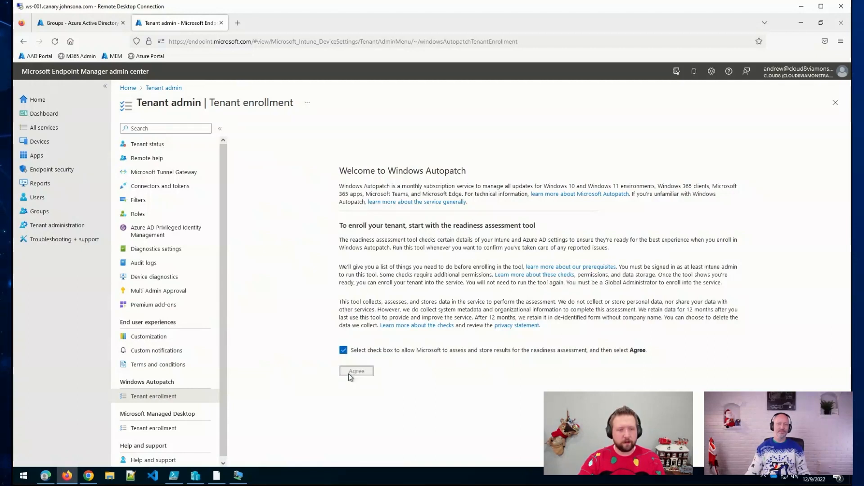
click(350, 372)
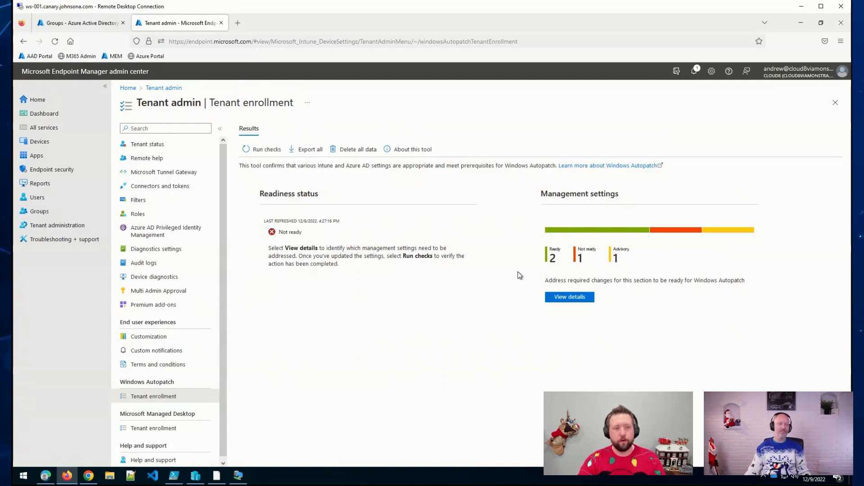
Step: View the Management settings details and review the Licenses check pane before closing it
click(563, 301)
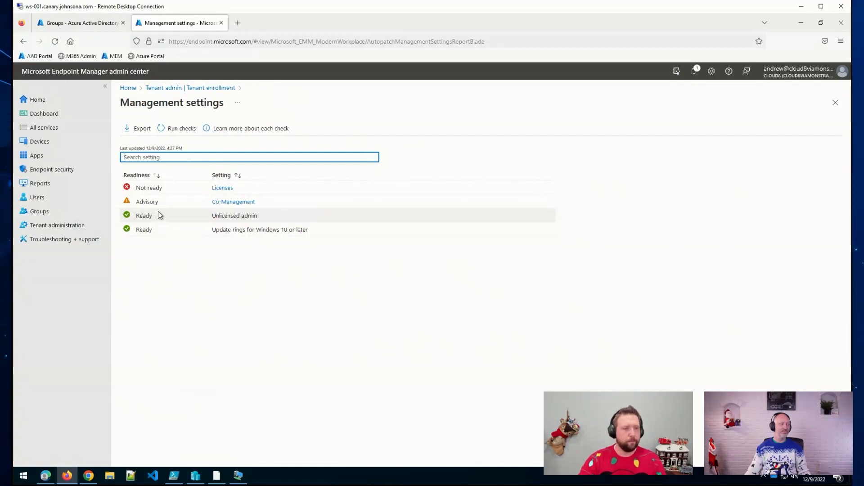
click(229, 189)
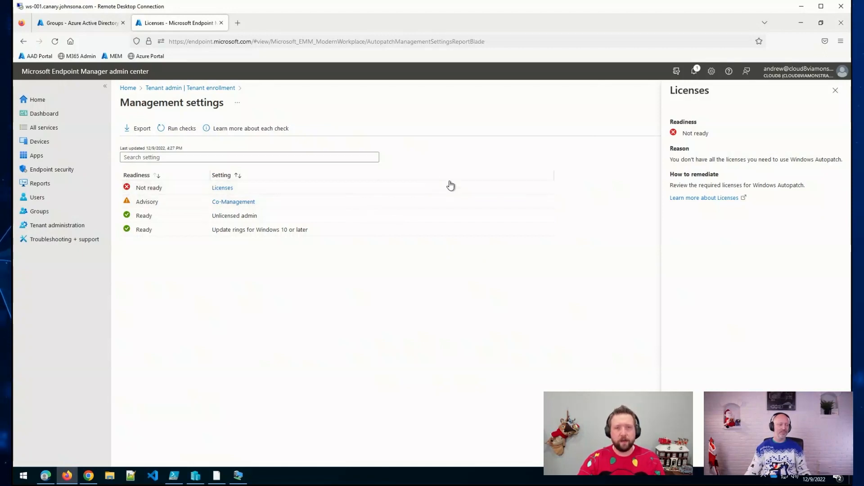
click(832, 99)
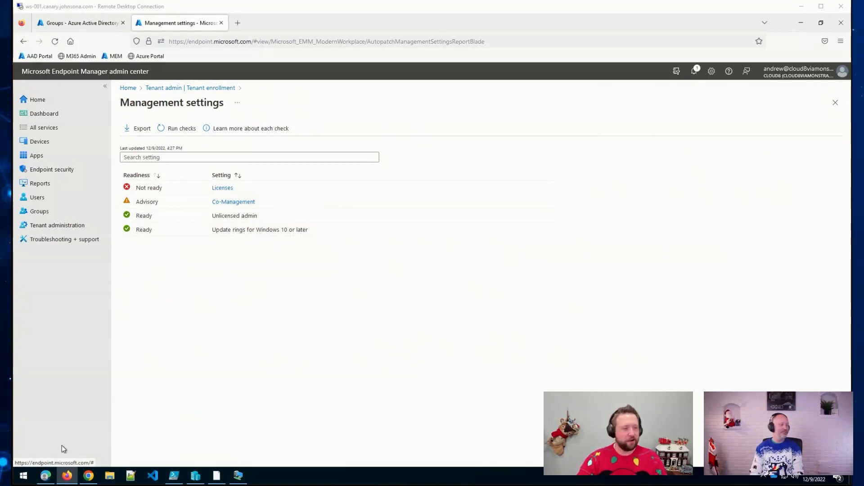
Step: Switch to the ADMLabs.net tenant in Edge and open Tenant administration
click(45, 475)
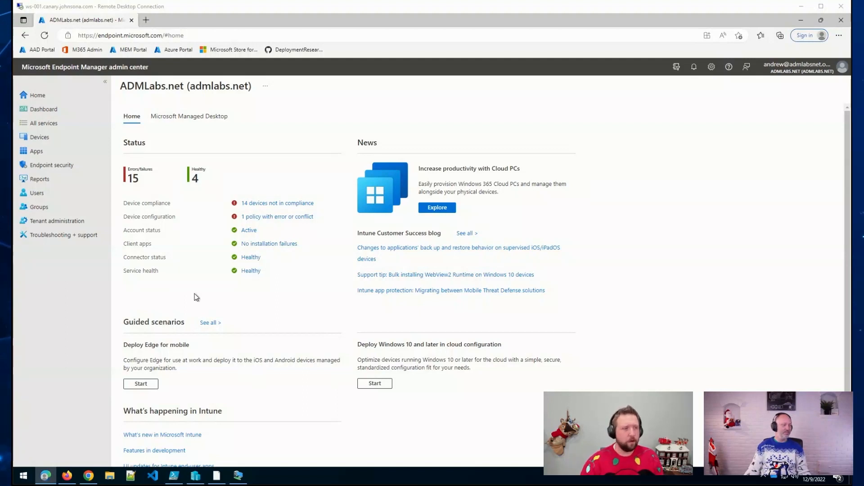
click(63, 222)
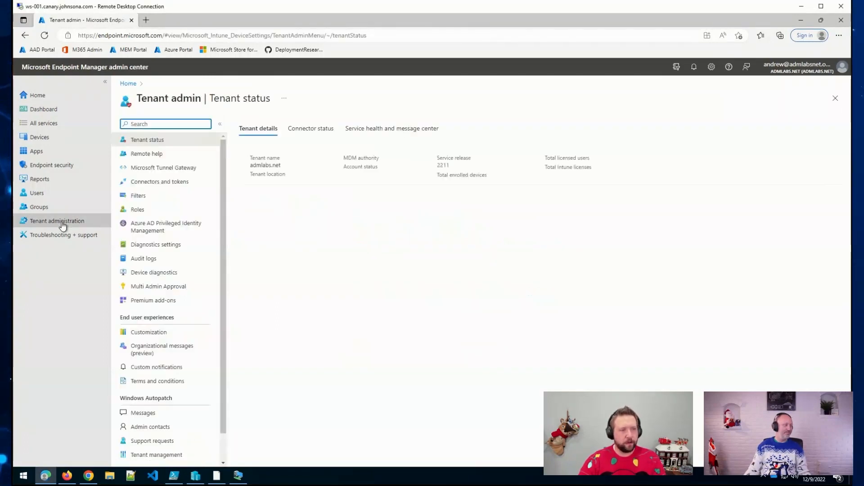
scroll(212, 247, down, 1)
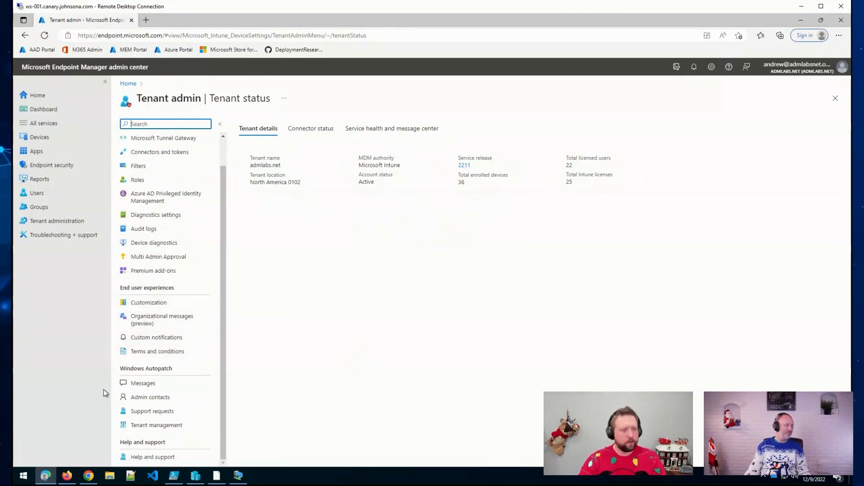
Step: Highlight the Windows Autopatch section with a red annotation, then open its Messages list
key(ctrl+2)
mouse_move(113, 362)
mouse_down()
mouse_move(168, 410)
mouse_move(226, 436)
mouse_up()
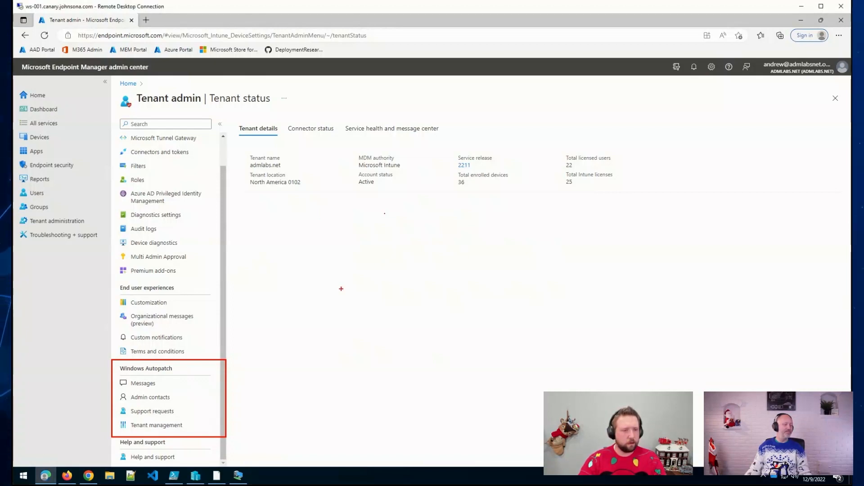
key(Escape)
click(187, 382)
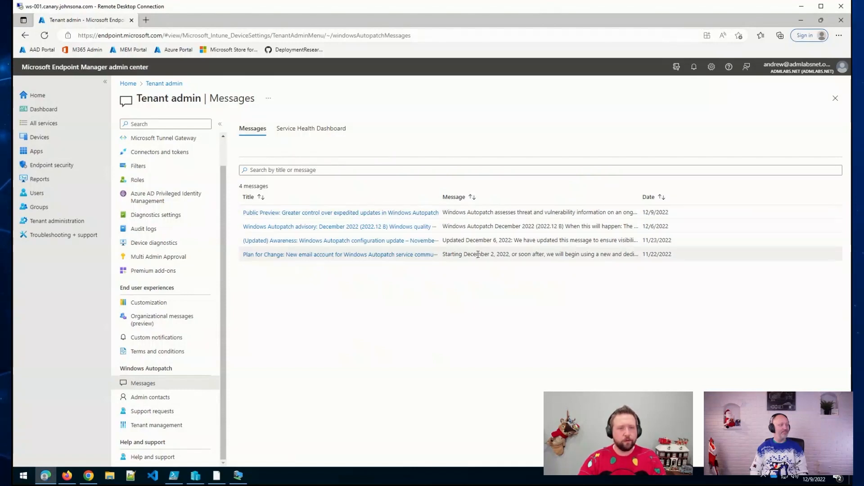
Step: Check Windows Autopatch Service Health Dashboard, Support requests, and Tenant management, which shows no actions
click(318, 133)
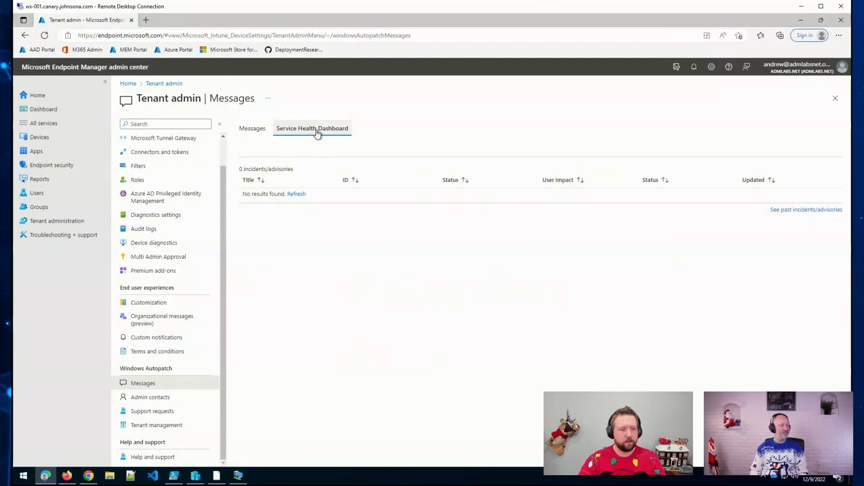
click(202, 413)
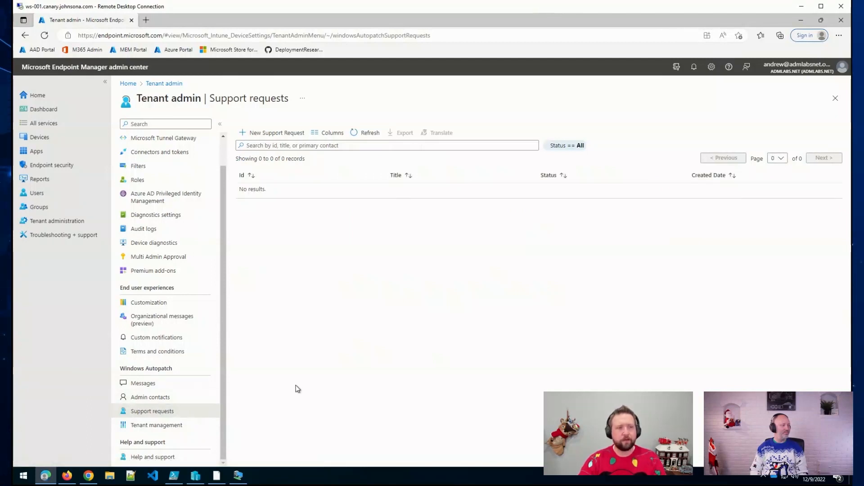
click(182, 431)
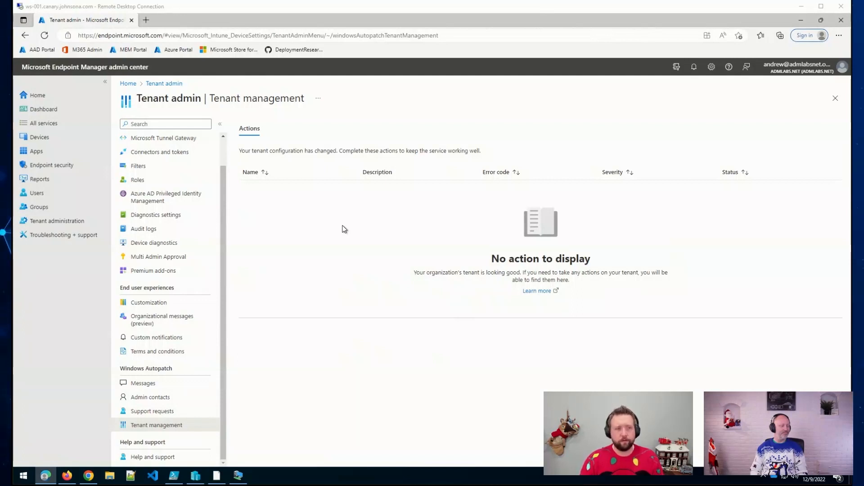
Step: Open All groups, widen the Name column, and scroll down to the Windows Autopatch ring, test and registration groups
click(42, 209)
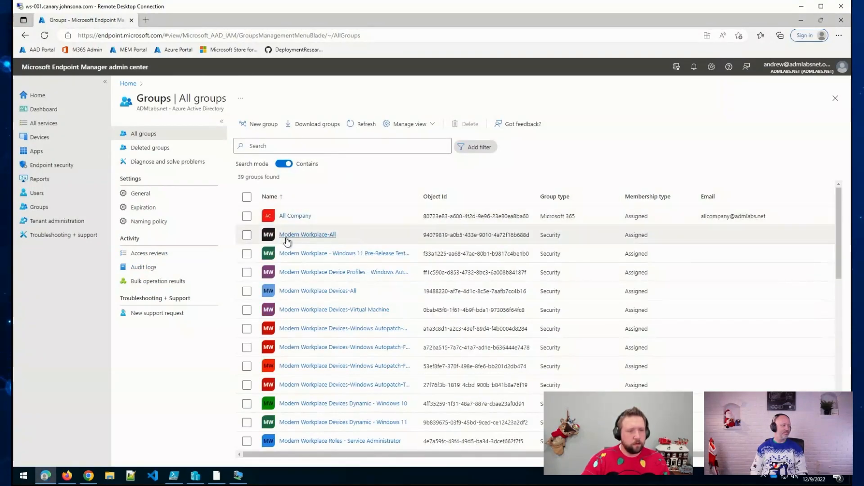
scroll(284, 270, down, 2)
scroll(293, 315, down, 5)
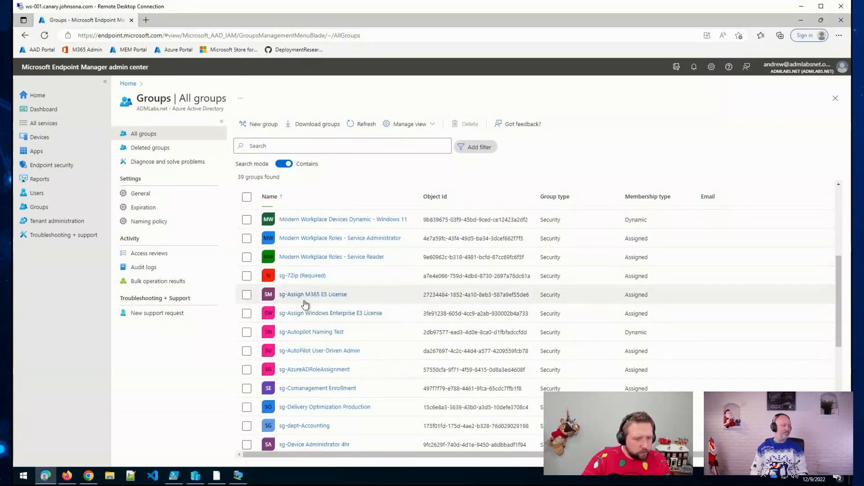
scroll(283, 332, up, 2)
scroll(335, 284, up, 5)
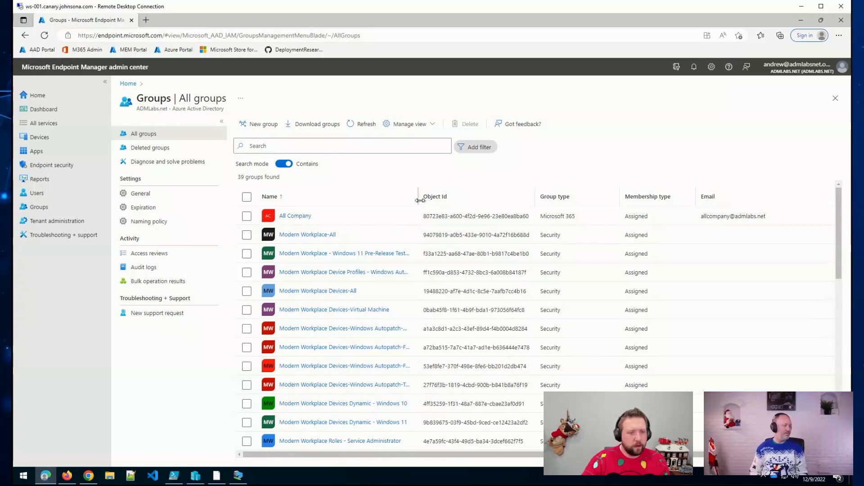
drag(418, 199, 491, 198)
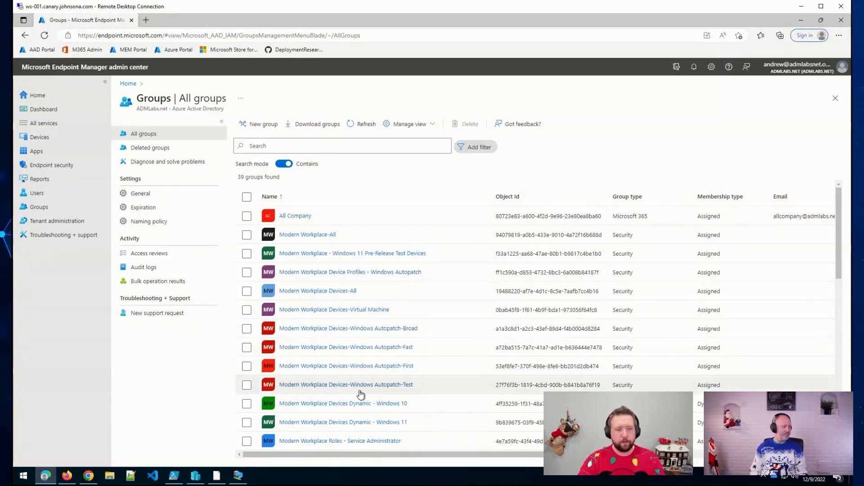
scroll(348, 352, down, 1)
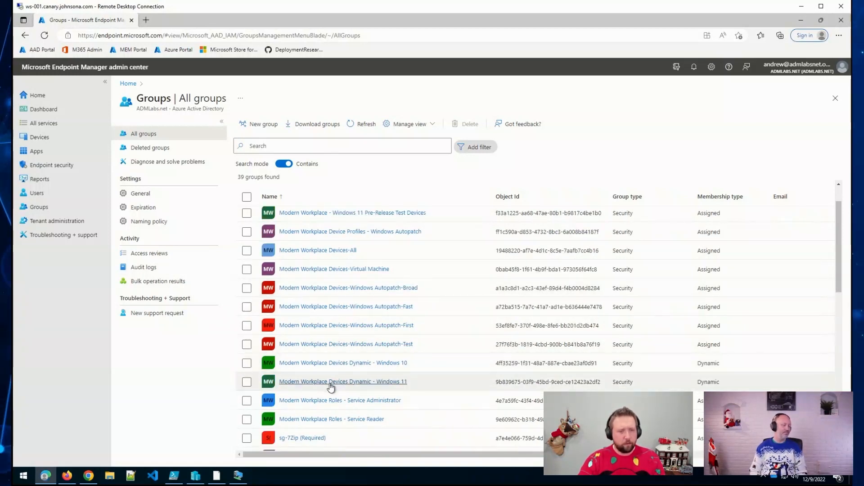
scroll(331, 385, down, 1)
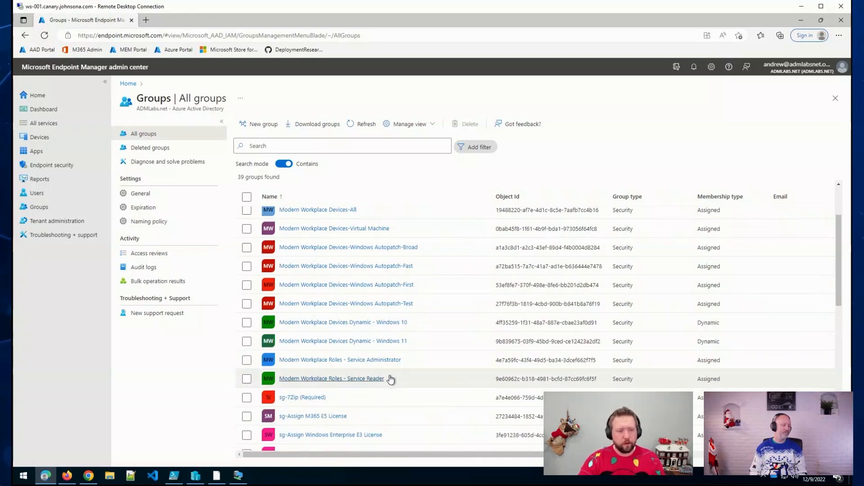
scroll(388, 380, down, 10)
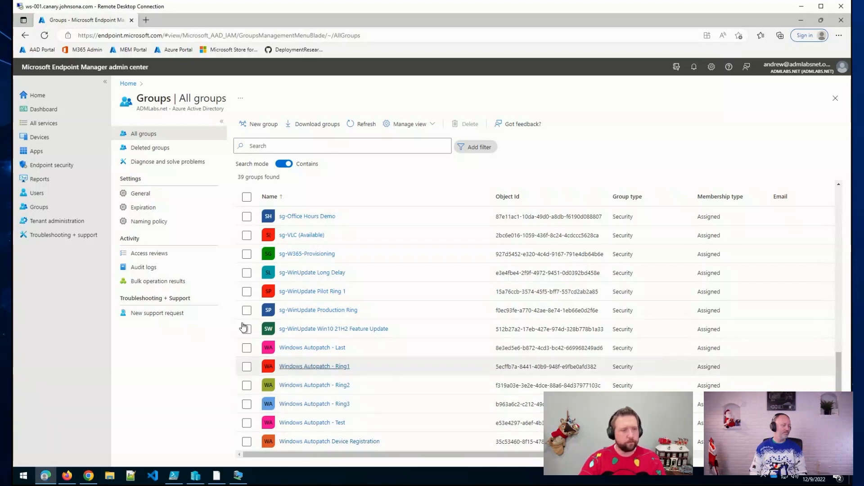
Step: Open Windows Autopatch Devices and check the Not ready (Preview) and empty Not registered tabs
click(66, 141)
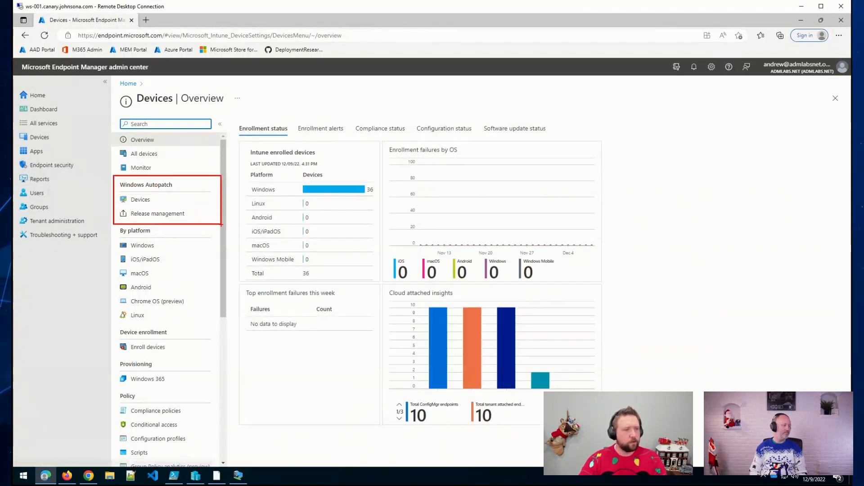
click(180, 200)
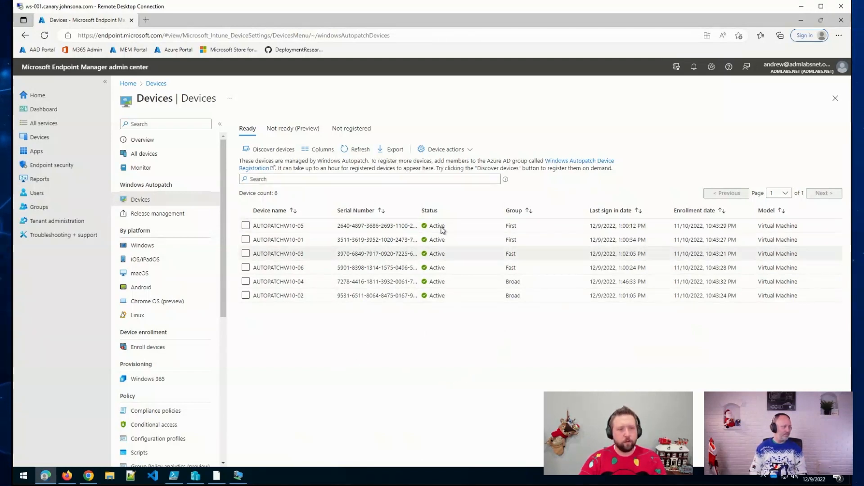
click(293, 131)
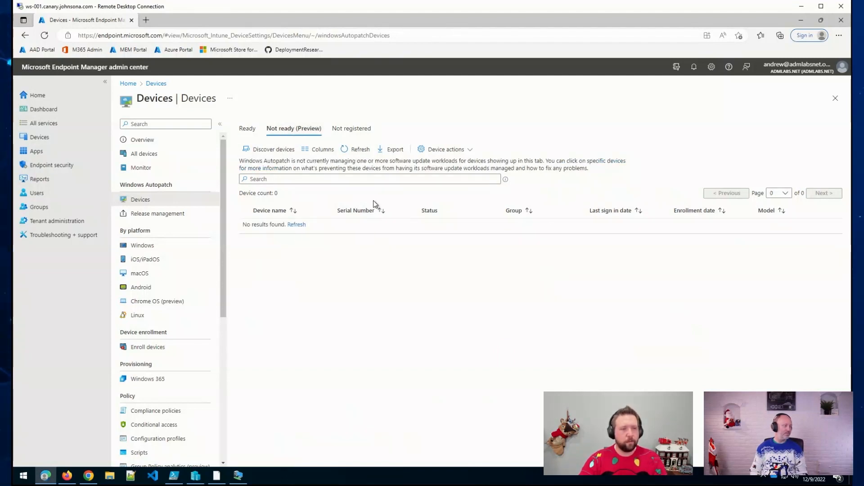
click(350, 134)
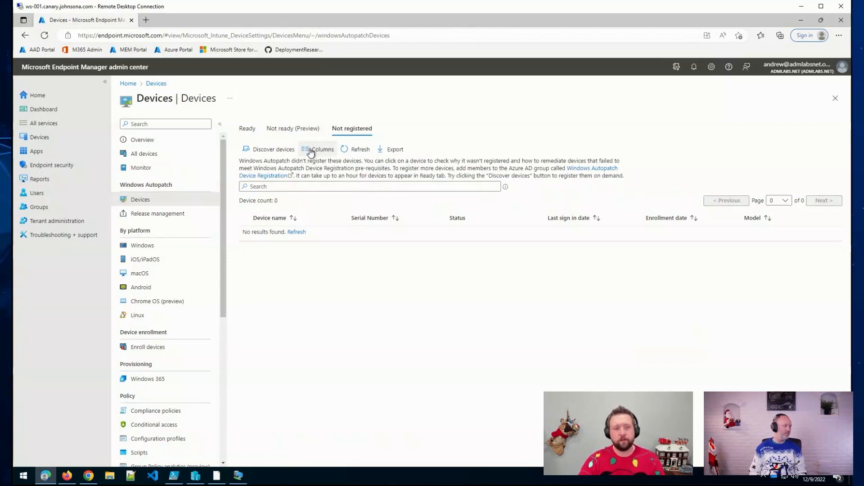
Step: Review Autopatch Release management, then open the 36 Configuration profiles under Policy
click(197, 214)
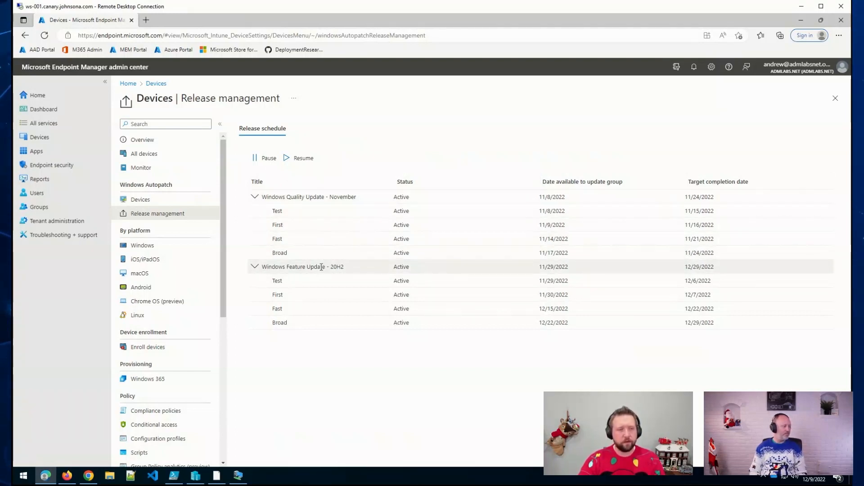
scroll(198, 284, down, 1)
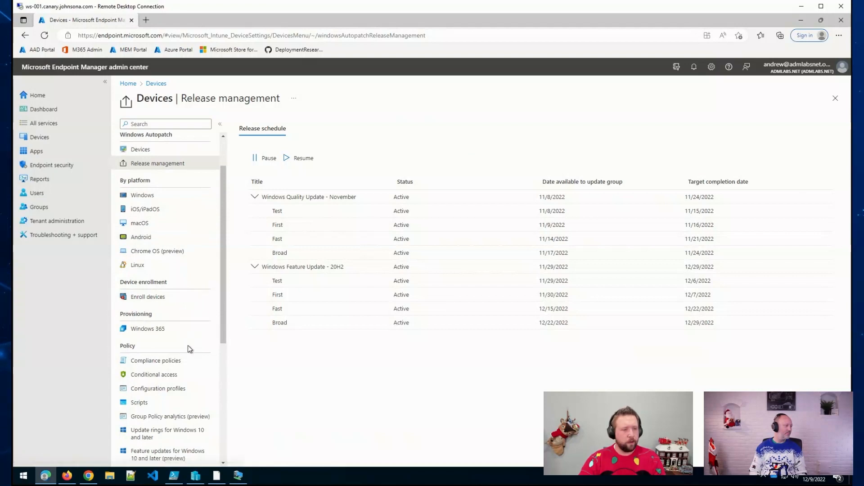
click(184, 388)
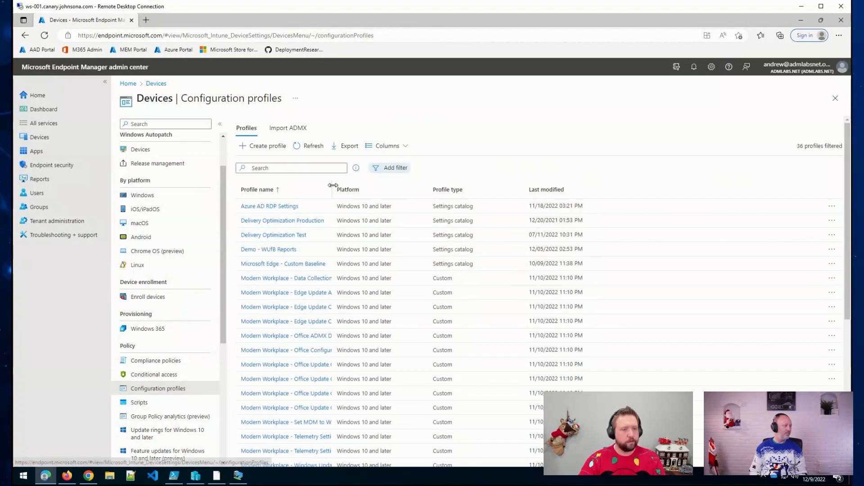
Step: Widen the Profile name column, scroll the profiles, and open Update rings for Windows 10 and later
drag(332, 185, 415, 185)
scroll(377, 231, down, 1)
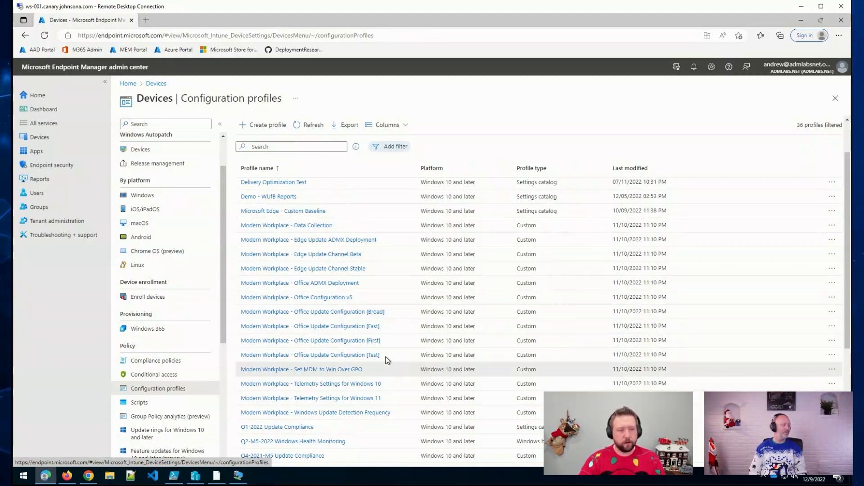
scroll(236, 367, down, 1)
scroll(204, 324, down, 2)
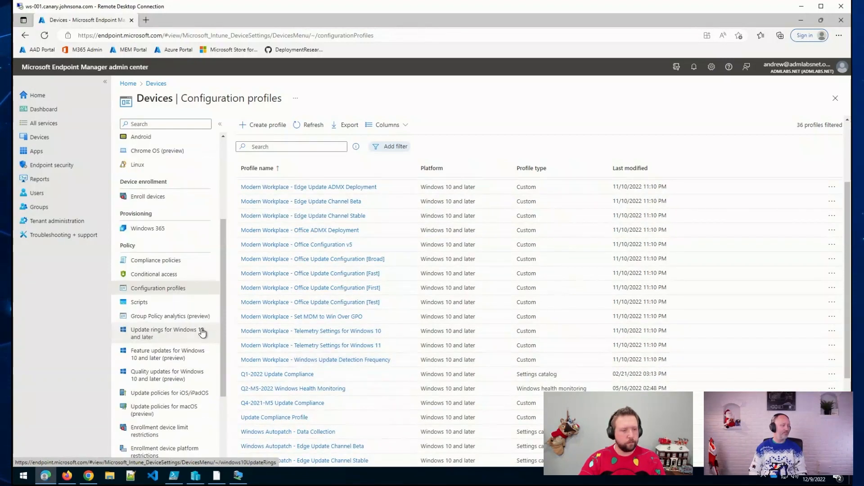
click(186, 338)
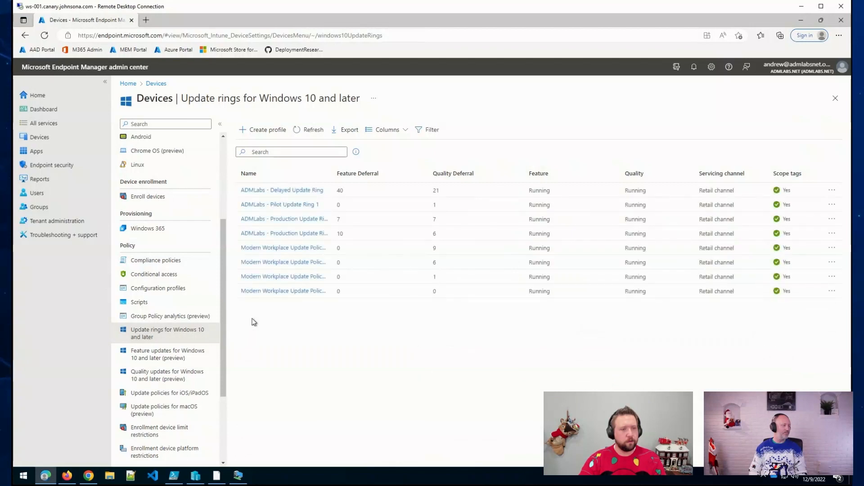
Step: Widen the update rings Name column to read the full ADMLabs and Modern Workplace ring names
drag(335, 173, 437, 173)
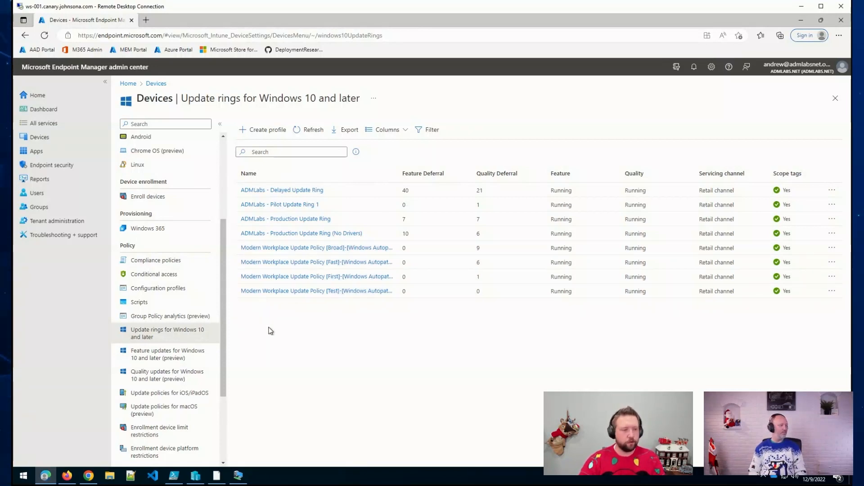
Step: View the Windows 10 and later feature update policies, then go back to the Devices overview
click(192, 355)
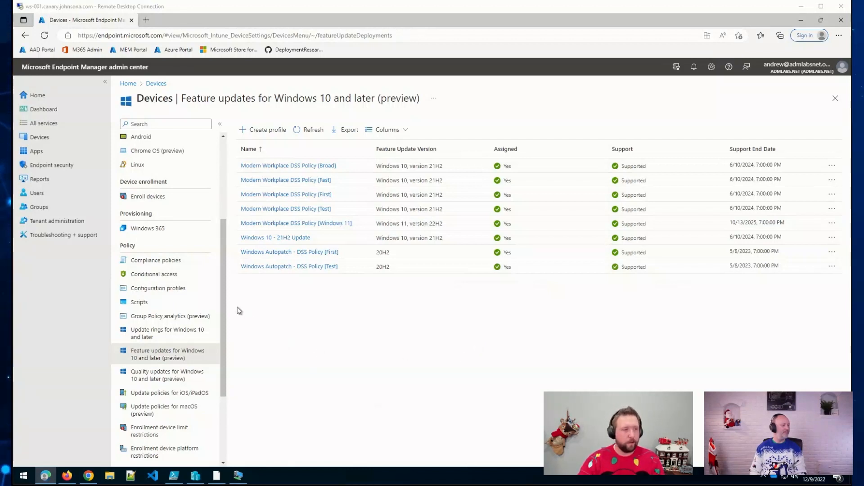
click(62, 136)
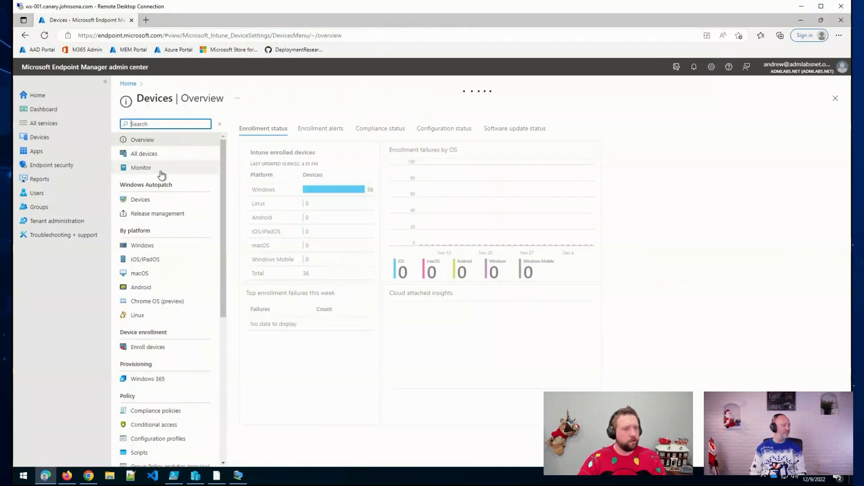
Step: Open Windows Autopatch Devices to list the six ready devices in the First, Fast and Broad groups
click(170, 199)
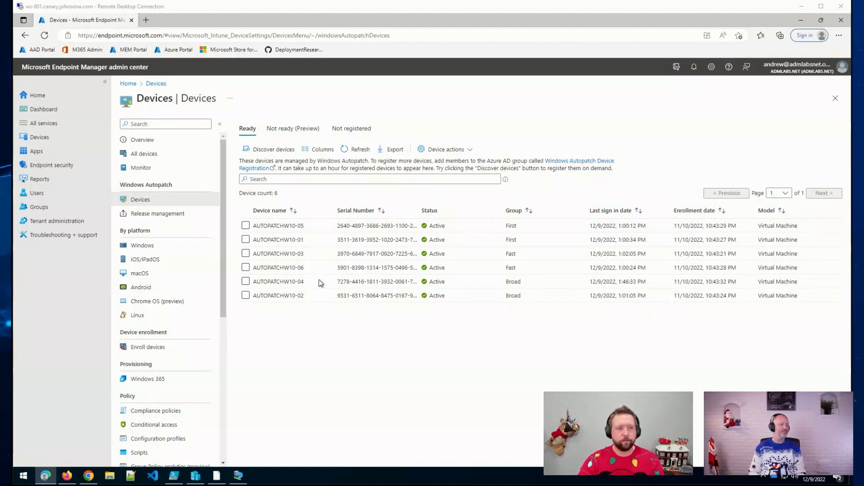
Step: Select AUTOPATCHW10-05 and AUTOPATCHW10-01 and open the Device actions menu
click(245, 225)
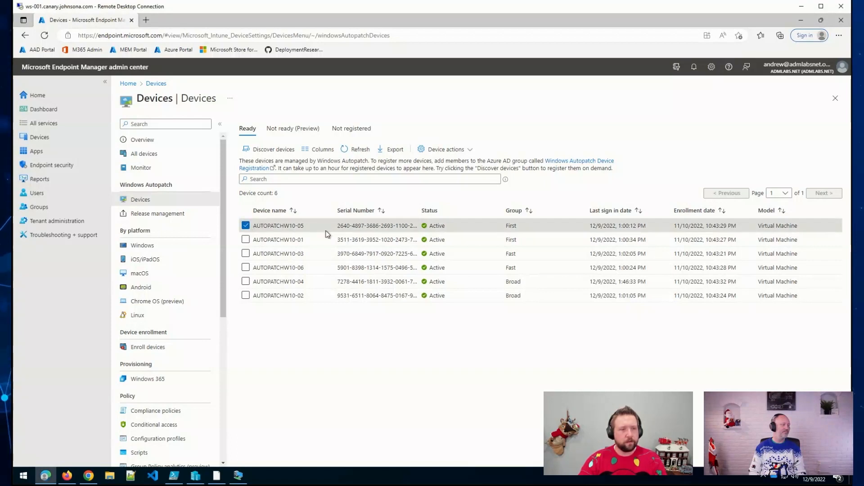
click(472, 152)
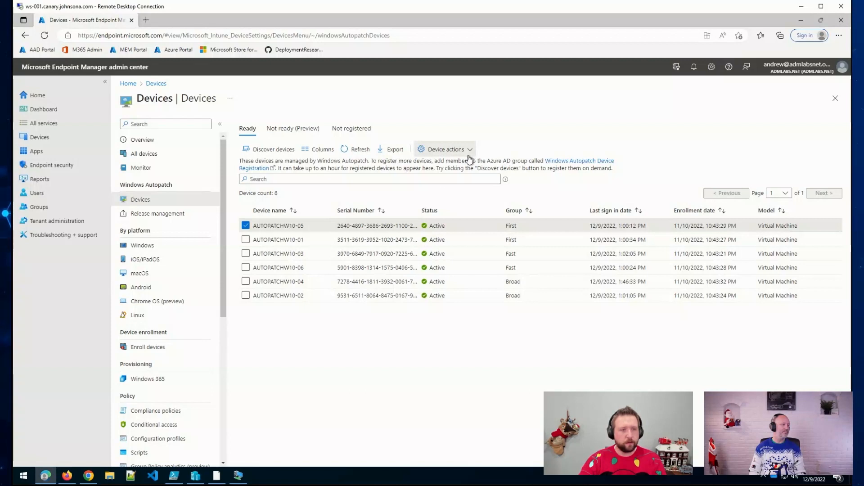
click(245, 240)
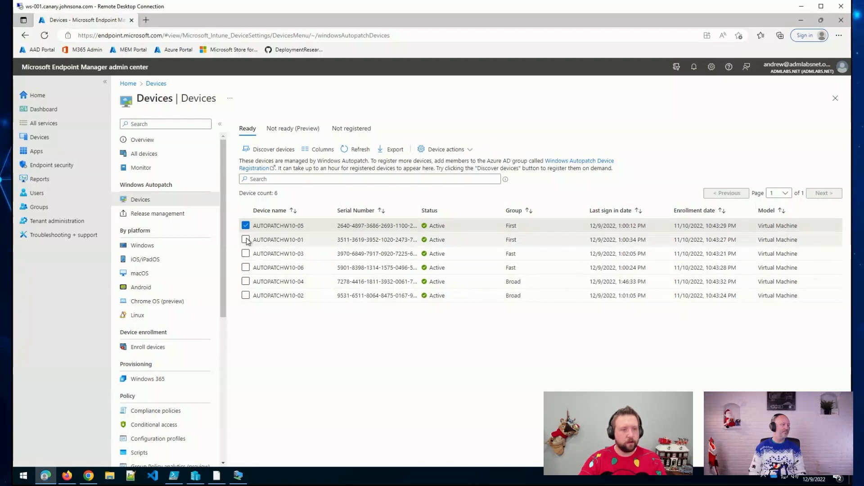
click(459, 151)
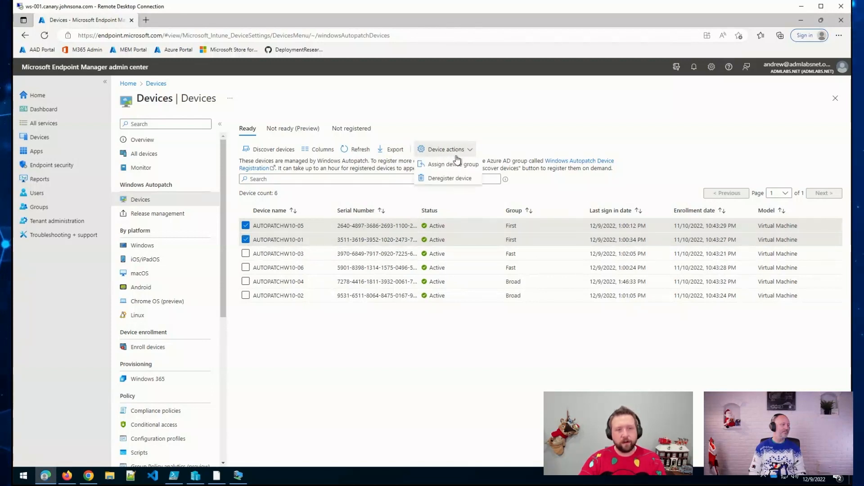
Step: Start Assign device group for the two selected devices and choose the Test group
click(454, 165)
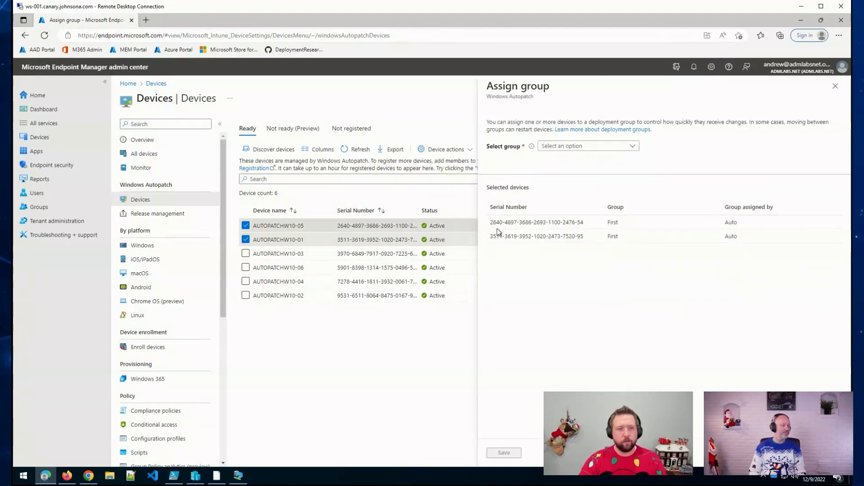
click(595, 149)
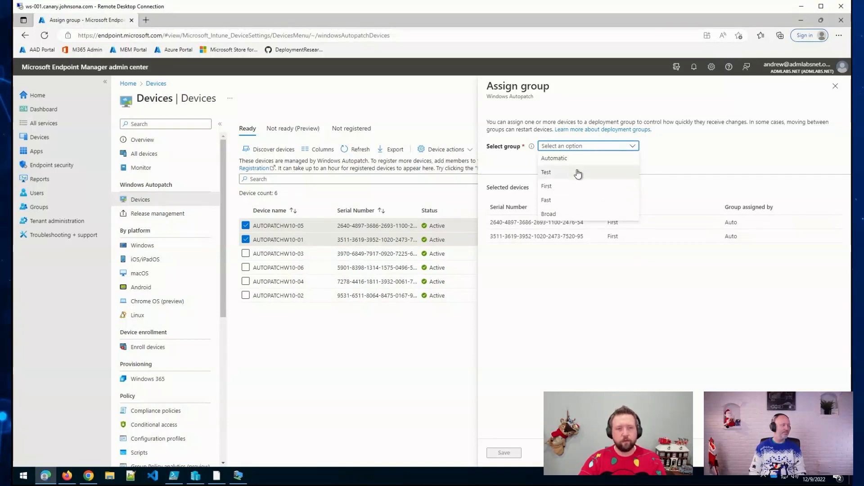
click(577, 172)
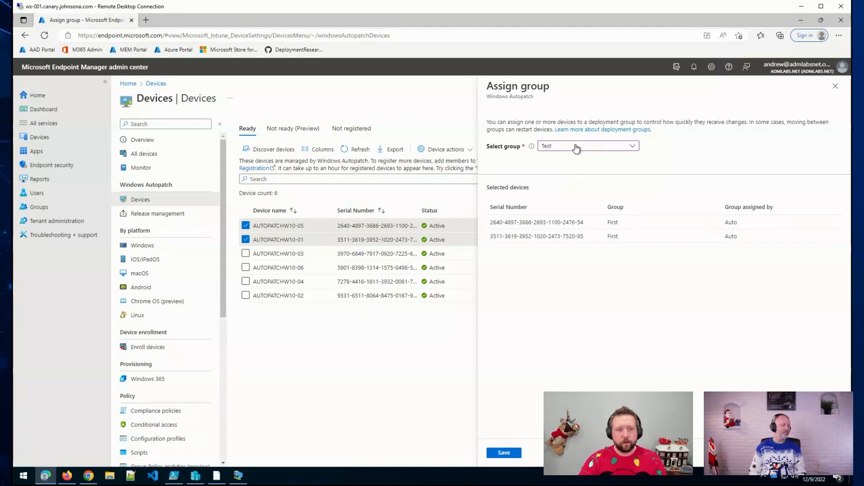
click(576, 148)
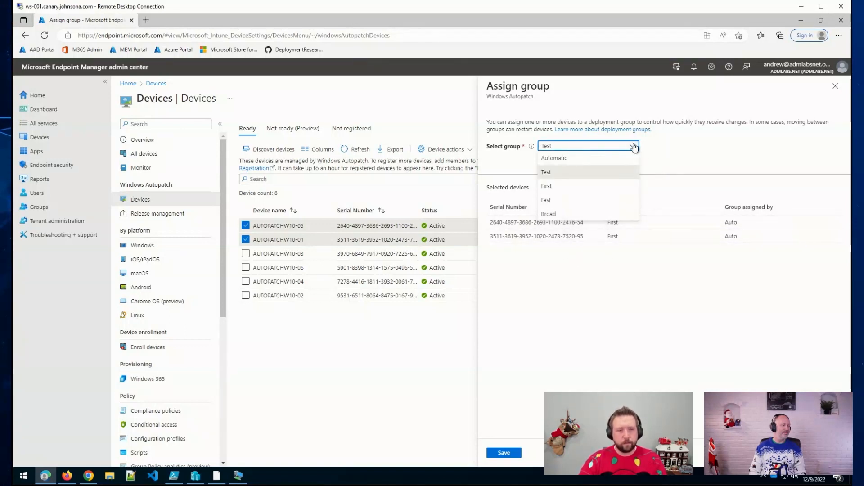
click(651, 172)
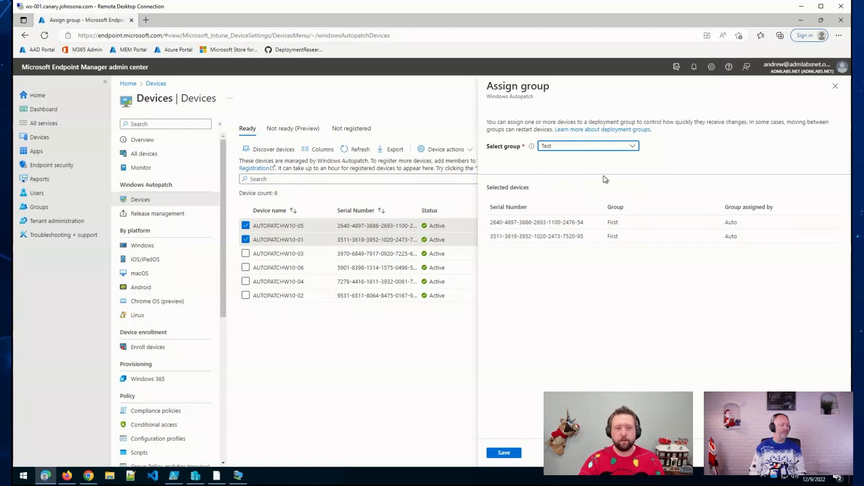
Step: Switch the chosen deployment group to Broad, then close the panel without saving
click(604, 146)
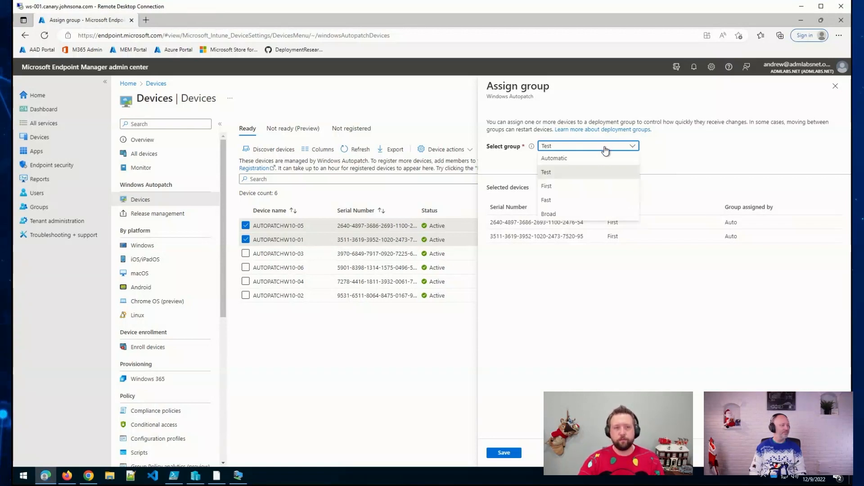
click(573, 214)
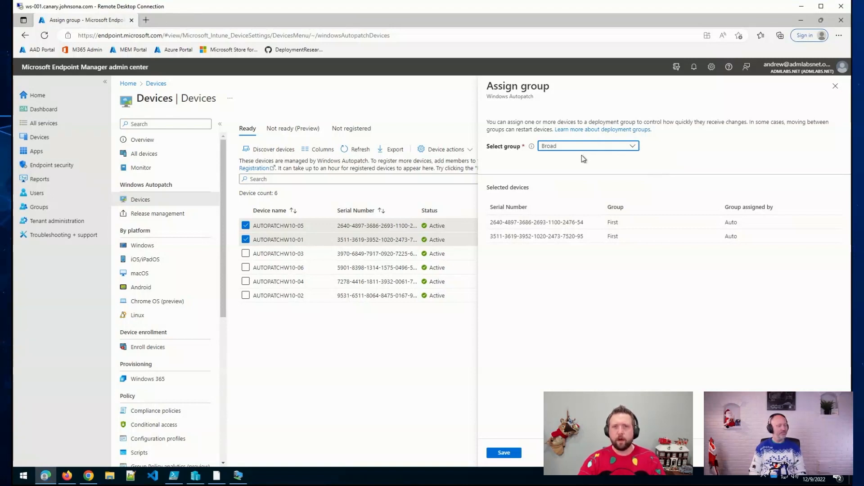
click(832, 90)
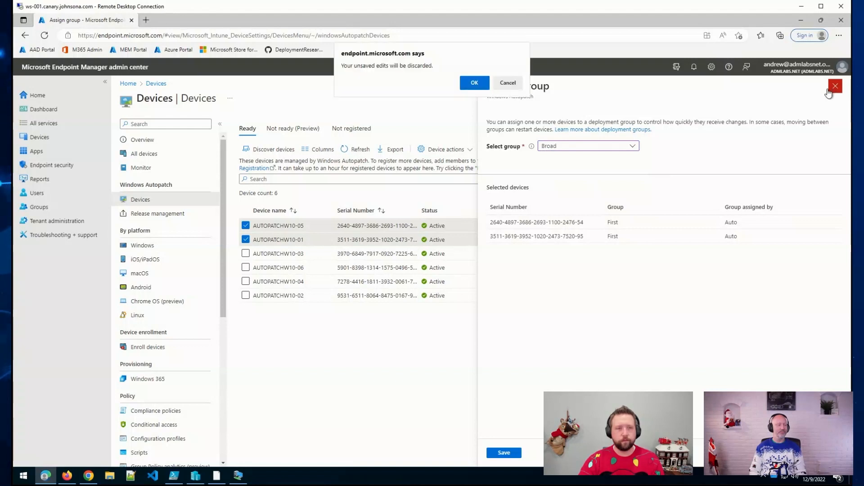
Step: Confirm OK on the unsaved-edits prompt so both devices stay in the First group
click(476, 85)
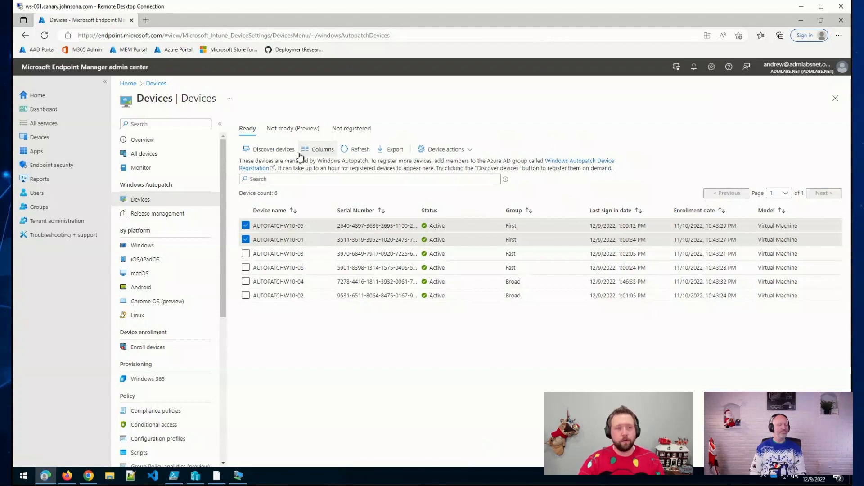
Step: Open the Device Registration group's members and tick ADM-22Q2-INT-02, ADM-22Q3-INT-01, ADM-22Q3-INT-02 in Add members
click(572, 162)
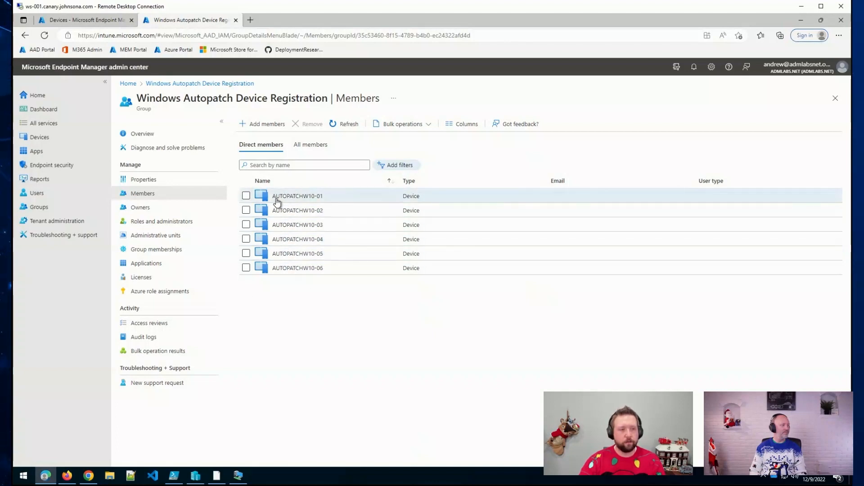
click(266, 134)
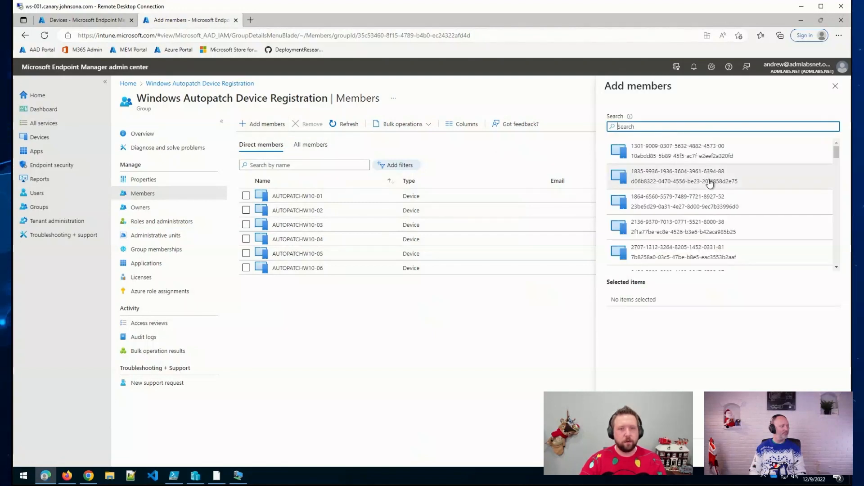
scroll(710, 183, down, 5)
click(684, 213)
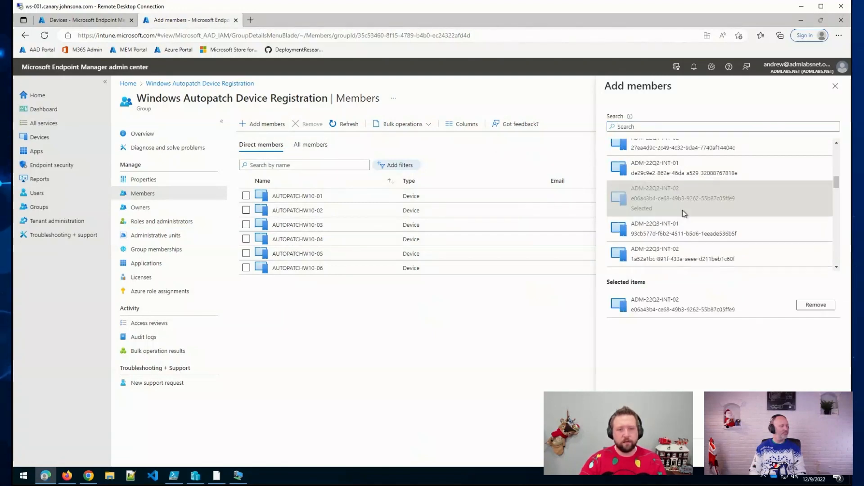
click(625, 231)
click(631, 265)
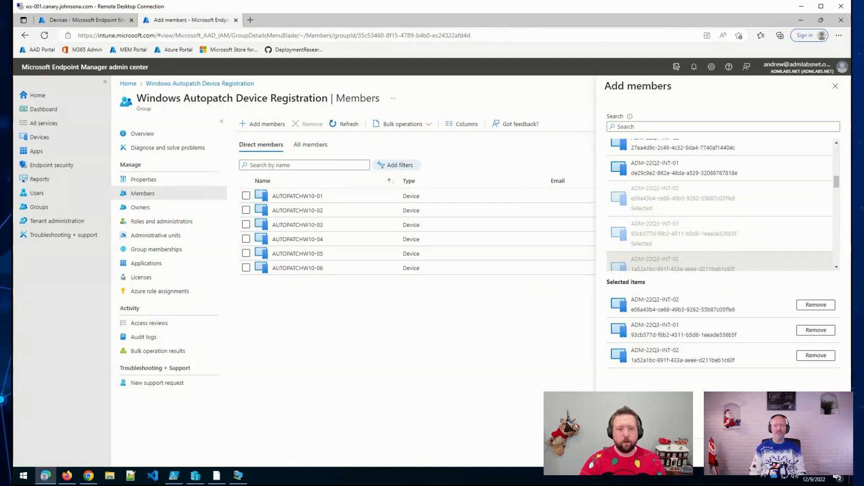
Step: Close the member picker without adding anyone and return to the Autopatch Devices tab
click(834, 87)
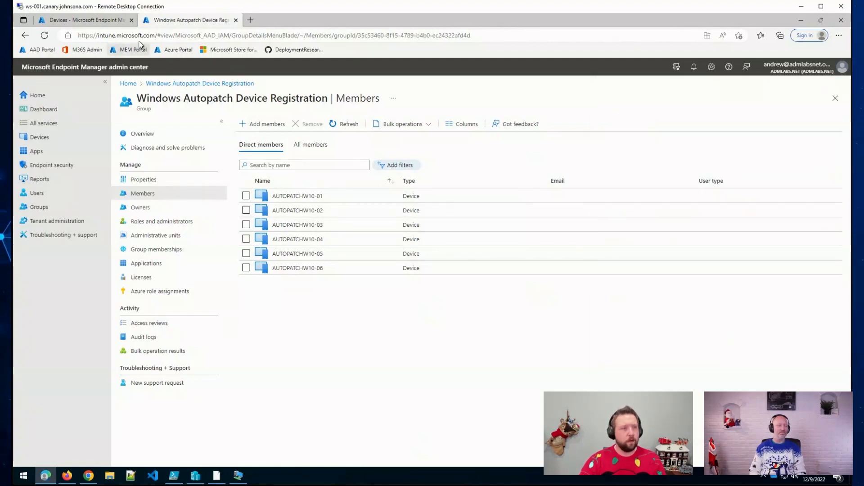
click(91, 25)
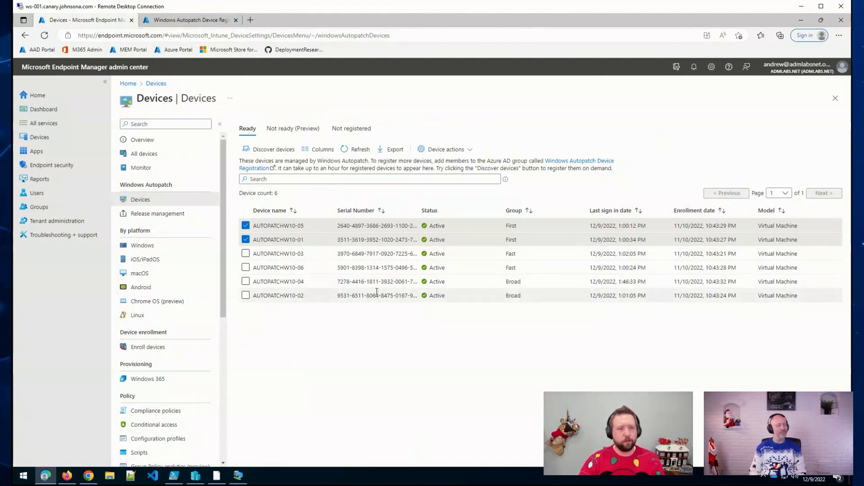
Step: Uncheck AUTOPATCHW10-05 and AUTOPATCHW10-01 and bring up the Discover devices prompt
click(245, 226)
click(245, 240)
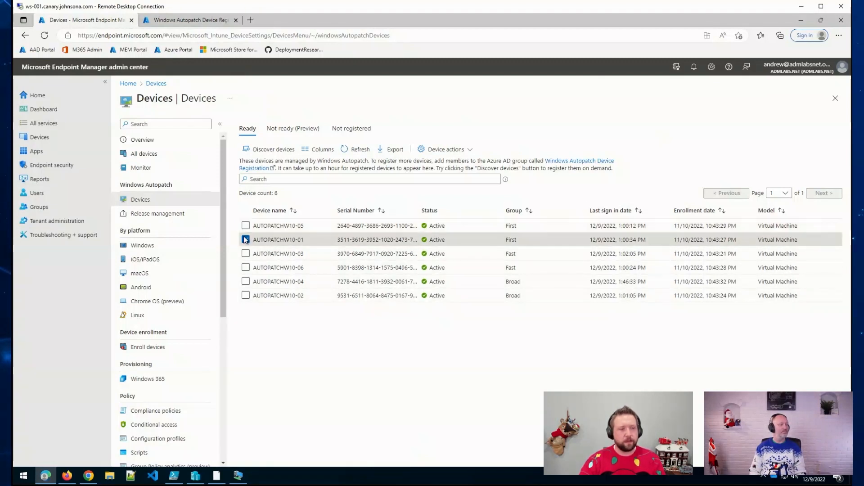
click(262, 153)
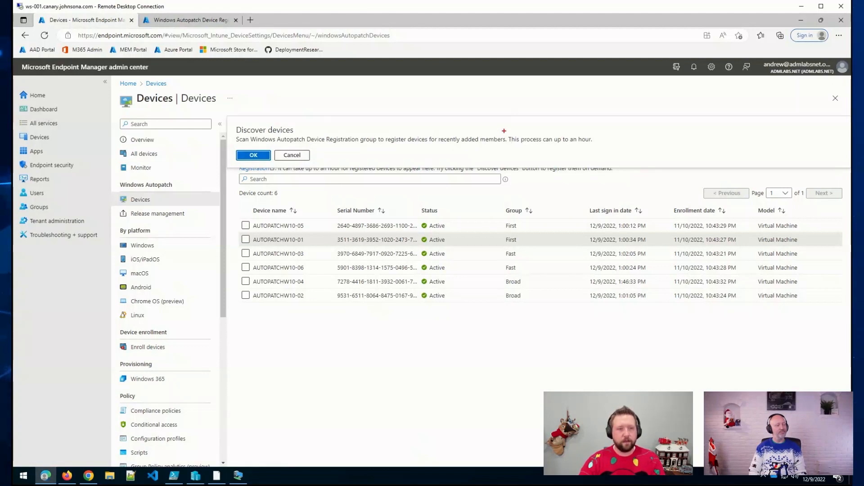
Step: Highlight the up-to-an-hour scan note, then cancel the Discover devices prompt without scanning
drag(504, 131, 598, 149)
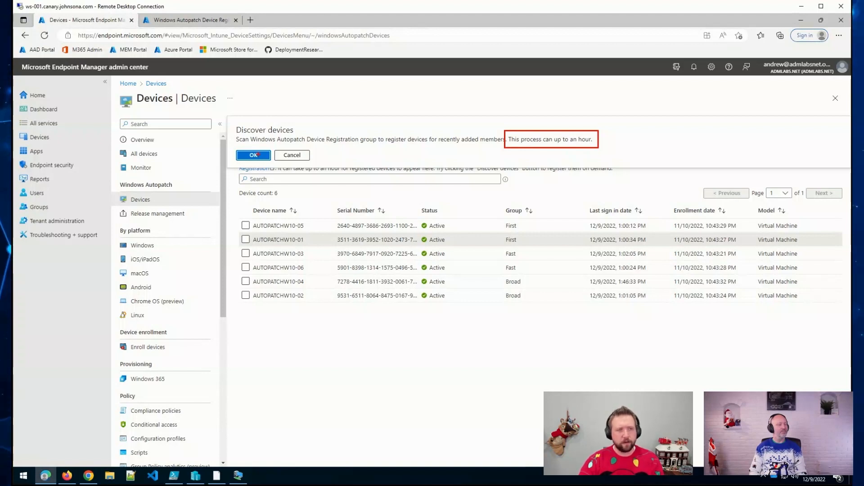
key(Escape)
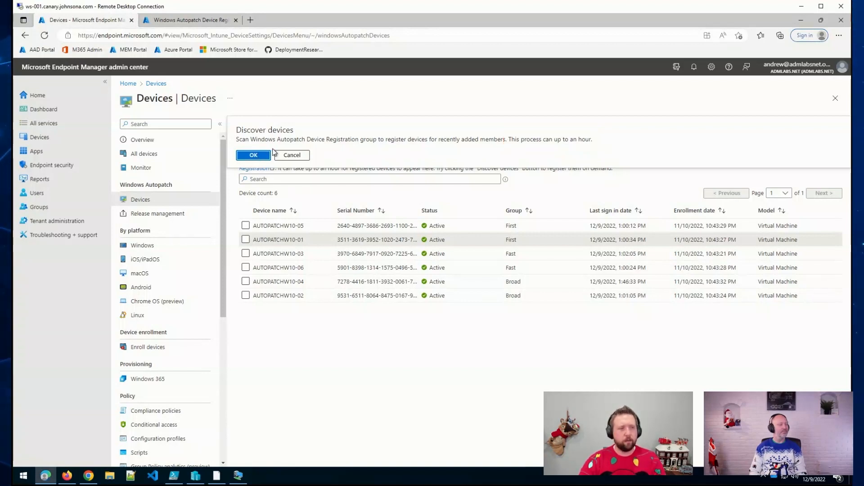
click(279, 155)
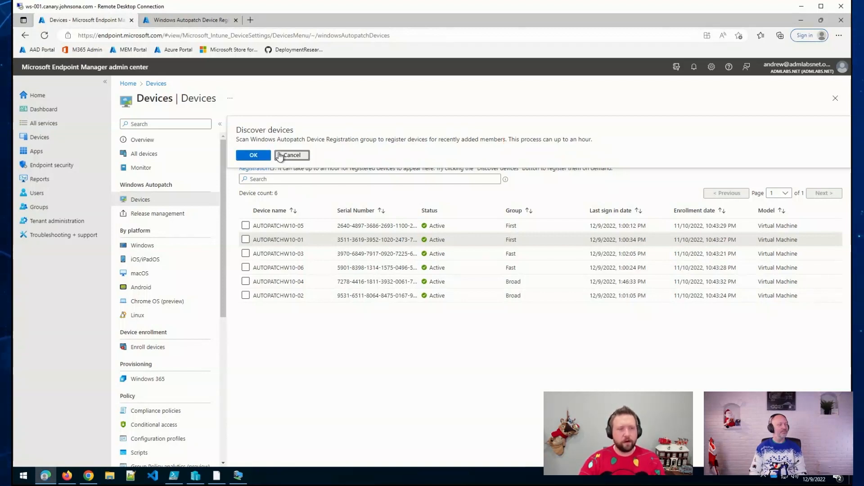